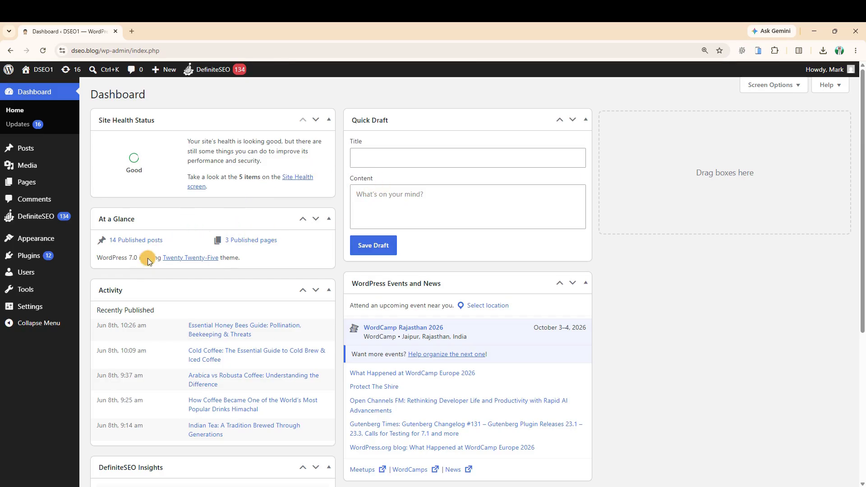
- Open the installed plugins list and check the Definite SEO and Definite SEO PRO entries
{"action": "mouse_move", "coordinate": [27, 257]}
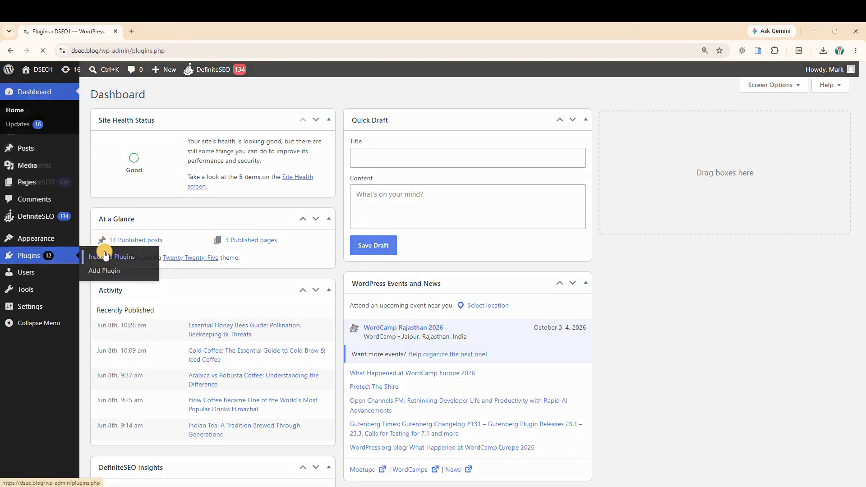
{"action": "scroll", "coordinate": [625, 295], "scroll_direction": "down", "scroll_amount": 6}
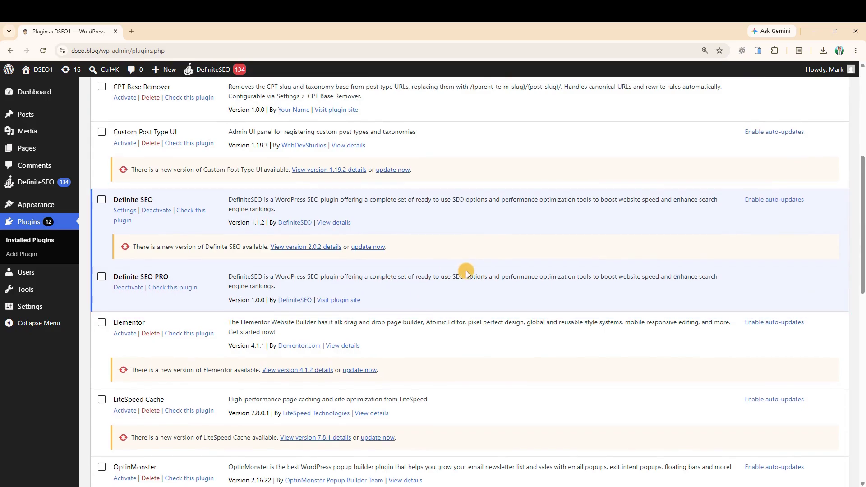
{"action": "scroll", "coordinate": [467, 270], "scroll_direction": "up", "scroll_amount": 3}
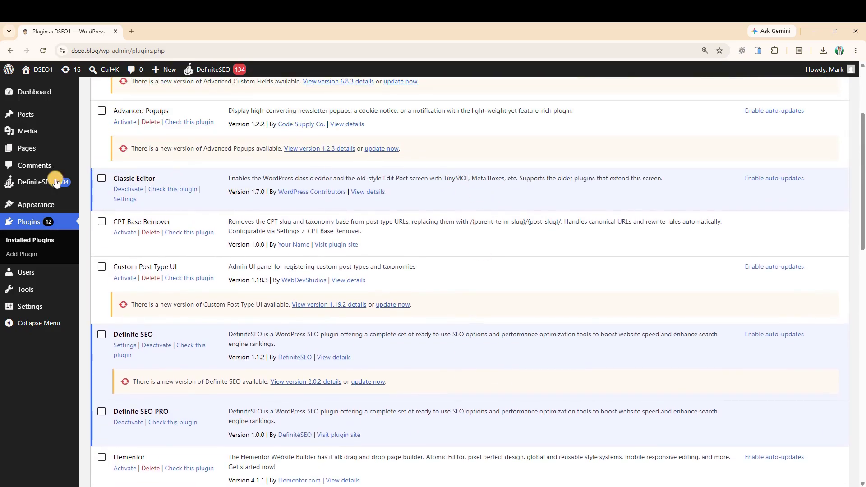
- Enable the Access Manager module on the DefiniteSEO dashboard and save the changes
{"action": "mouse_move", "coordinate": [36, 182]}
{"action": "left_click", "coordinate": [99, 185]}
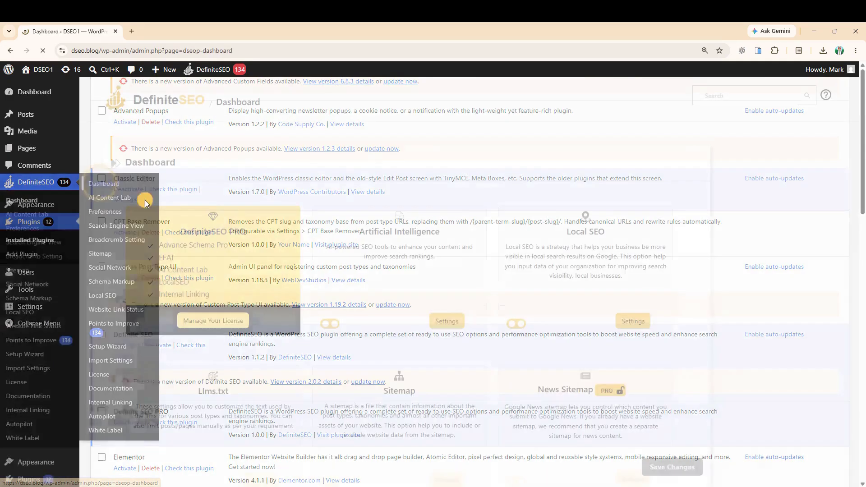
{"action": "left_click_drag", "start_coordinate": [863, 101], "coordinate": [863, 273]}
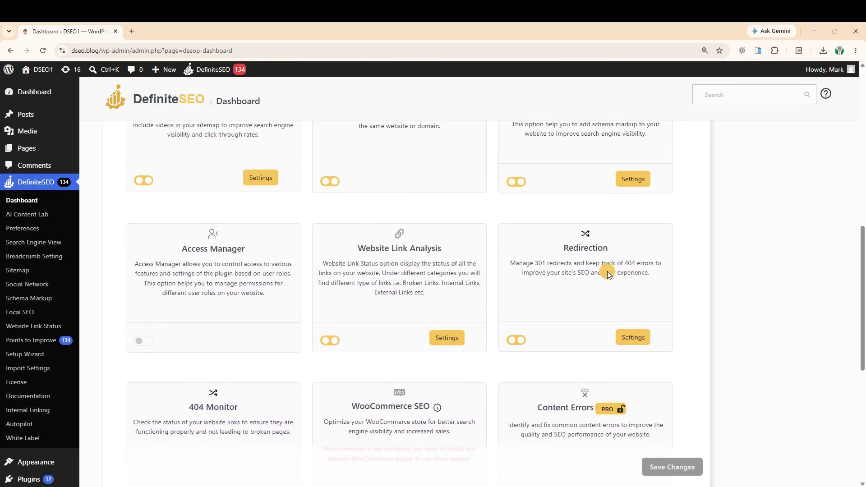
{"action": "left_click", "coordinate": [141, 343]}
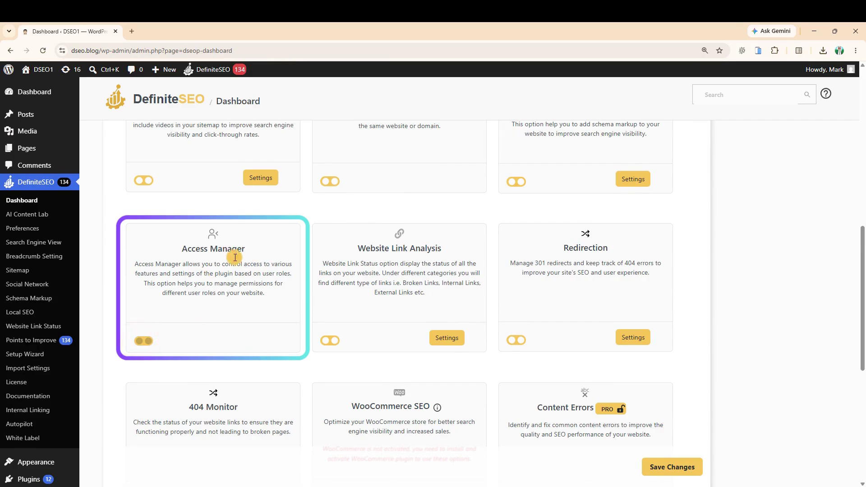
{"action": "scroll", "coordinate": [267, 282], "scroll_direction": "down", "scroll_amount": 3}
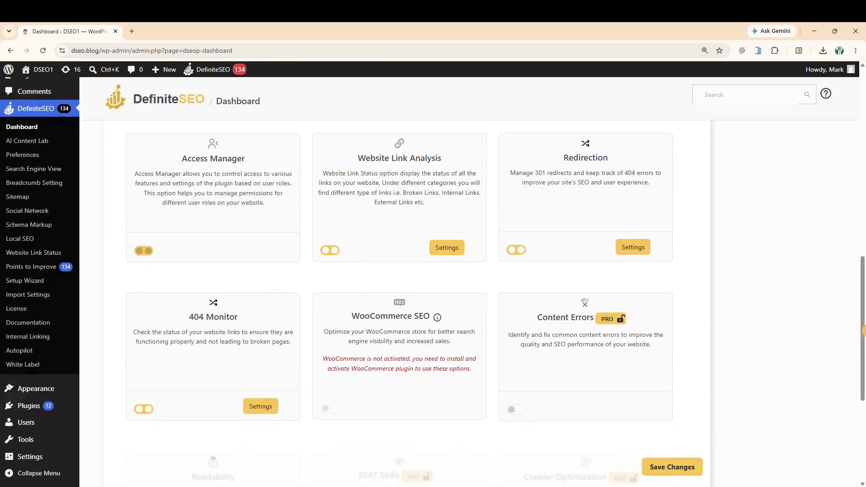
{"action": "scroll", "coordinate": [799, 364], "scroll_direction": "down", "scroll_amount": 5}
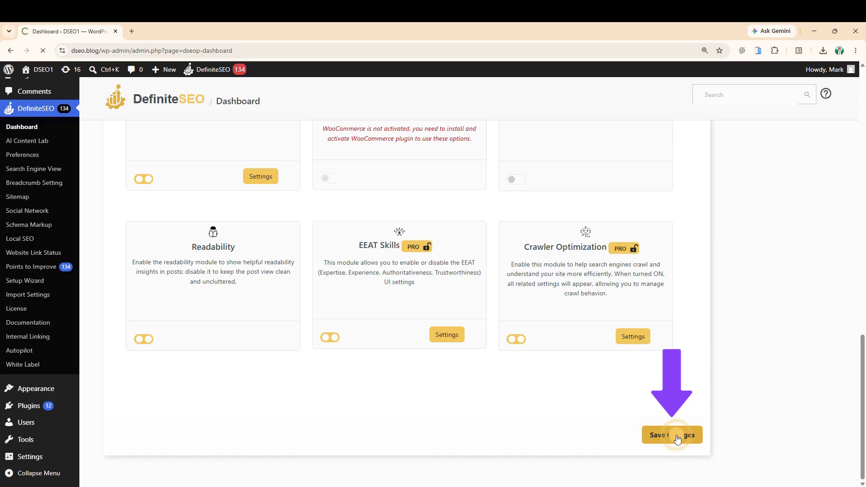
{"action": "scroll", "coordinate": [465, 296], "scroll_direction": "down", "scroll_amount": 8}
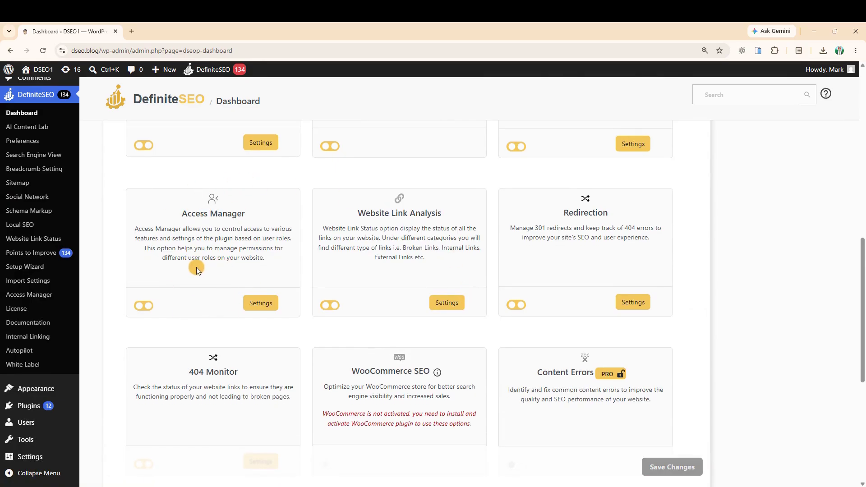
- Open the DefiniteSEO Access Manager and review the user role permissions for each feature, from Dashboard to Critical Options
{"action": "left_click", "coordinate": [264, 309]}
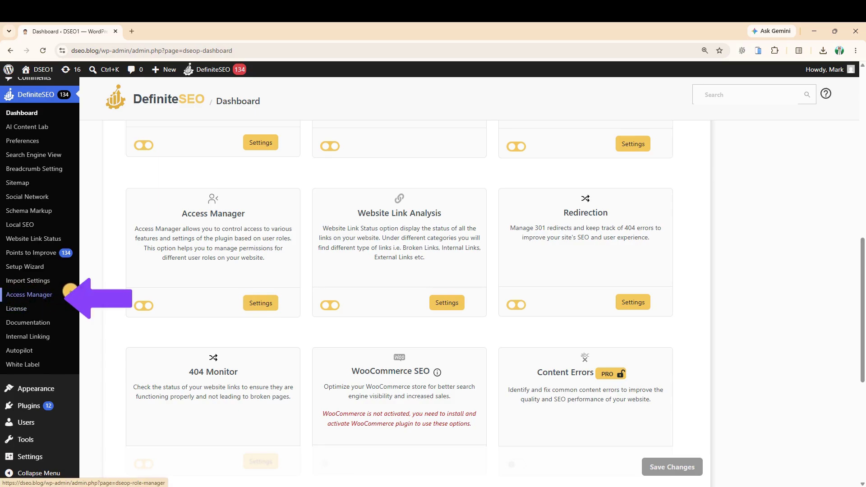
{"action": "left_click", "coordinate": [34, 295]}
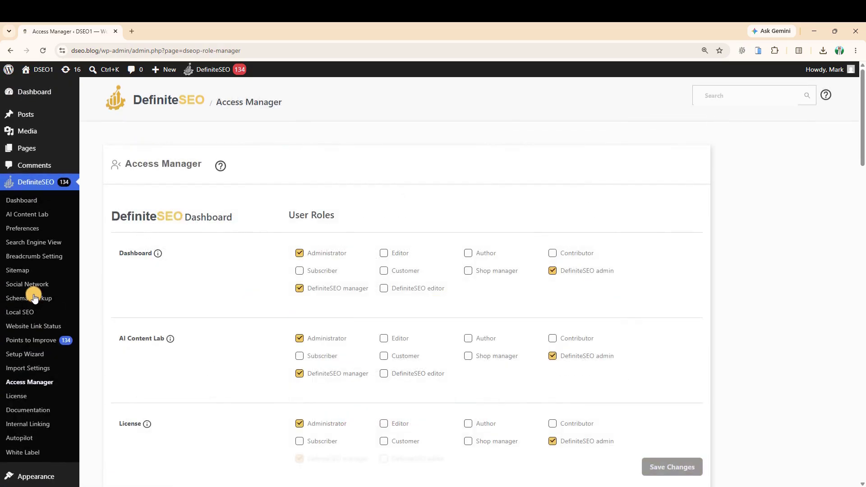
{"action": "mouse_move", "coordinate": [863, 130]}
{"action": "left_mouse_down"}
{"action": "mouse_move", "coordinate": [853, 424]}
{"action": "mouse_move", "coordinate": [863, 347]}
{"action": "mouse_move", "coordinate": [863, 122]}
{"action": "left_mouse_up"}
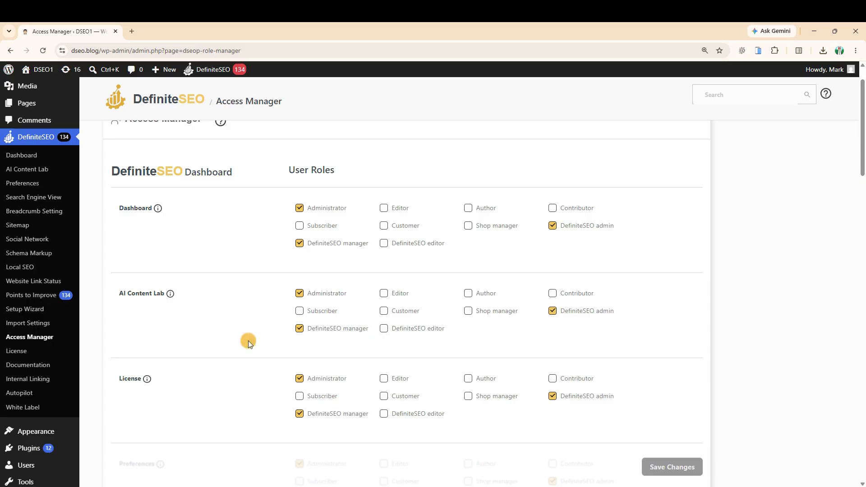
{"action": "scroll", "coordinate": [210, 347], "scroll_direction": "down", "scroll_amount": 6}
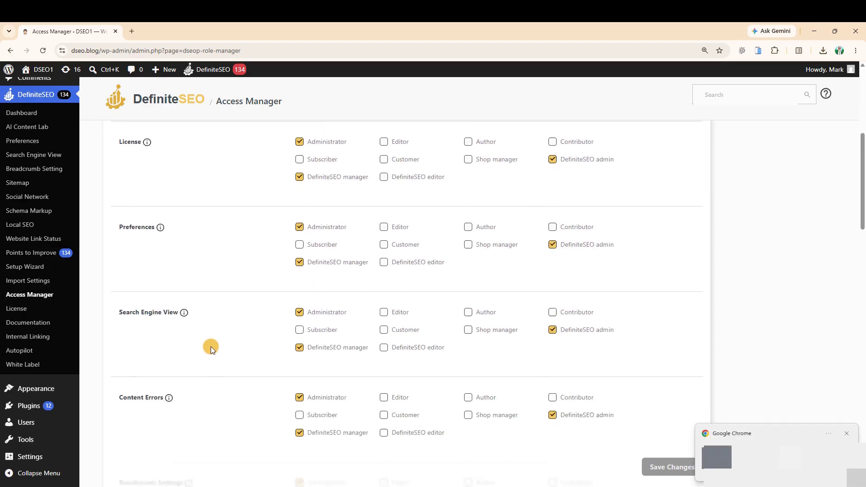
{"action": "scroll", "coordinate": [210, 347], "scroll_direction": "down", "scroll_amount": 13}
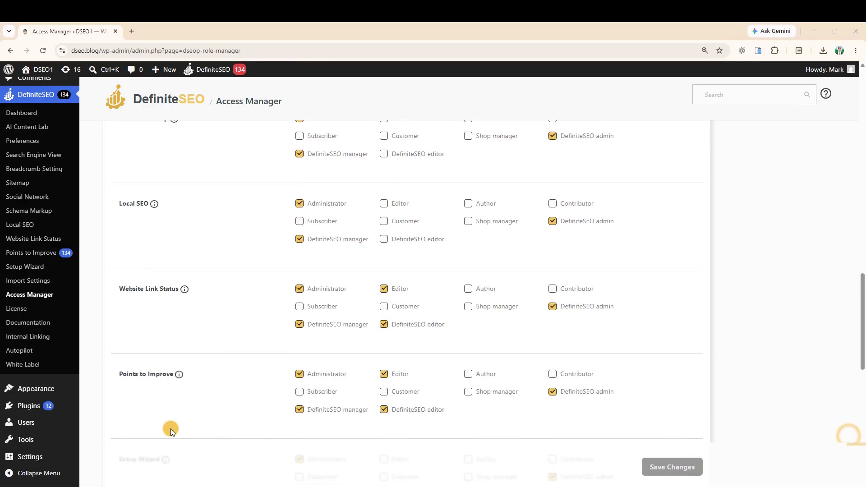
{"action": "scroll", "coordinate": [171, 429], "scroll_direction": "down", "scroll_amount": 3}
{"action": "scroll", "coordinate": [171, 428], "scroll_direction": "down", "scroll_amount": 8}
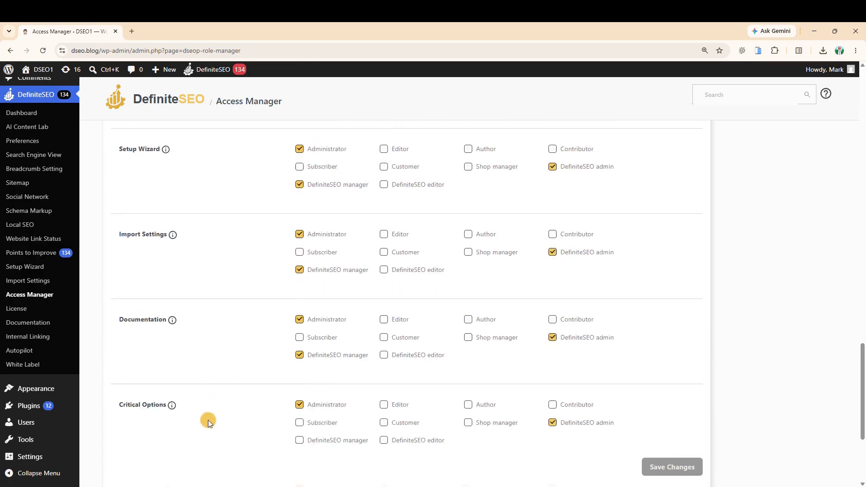
{"action": "left_click_drag", "start_coordinate": [863, 433], "coordinate": [863, 149]}
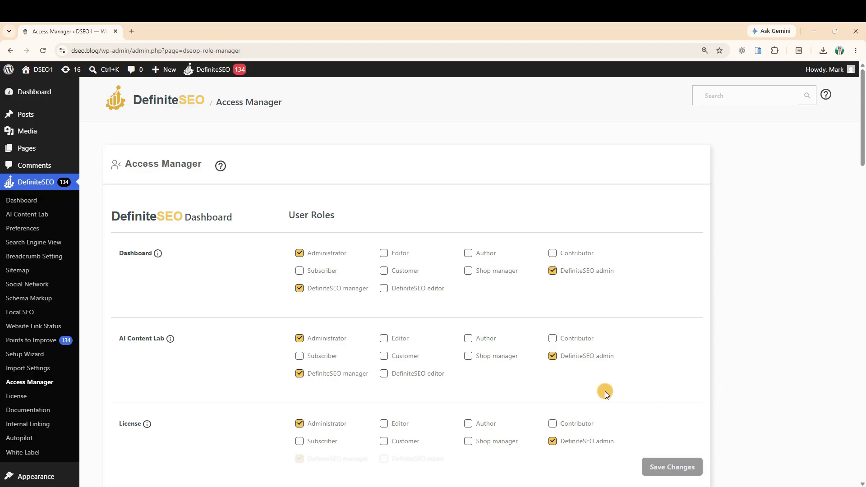
{"action": "scroll", "coordinate": [605, 372], "scroll_direction": "down", "scroll_amount": 1}
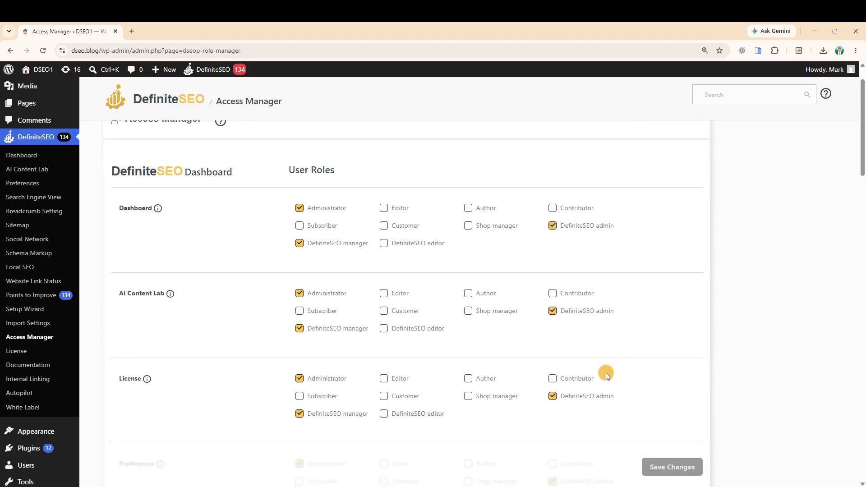
{"action": "scroll", "coordinate": [605, 373], "scroll_direction": "up", "scroll_amount": 1}
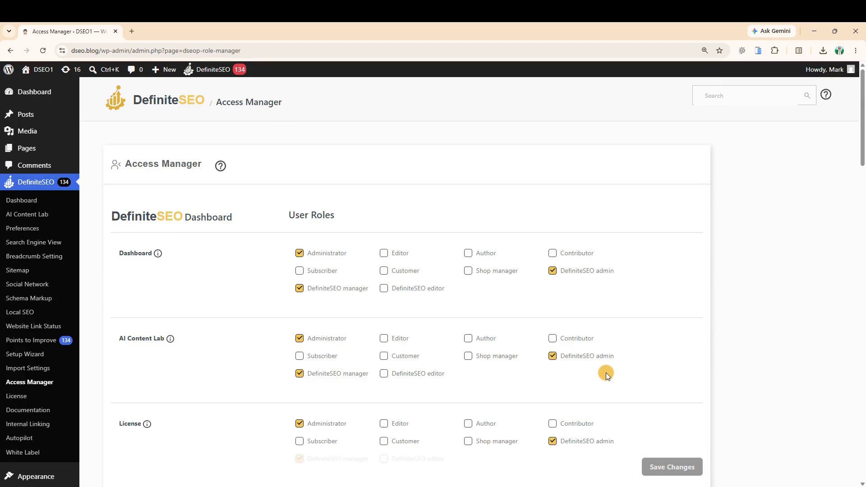
{"action": "scroll", "coordinate": [864, 140], "scroll_direction": "down", "scroll_amount": 2}
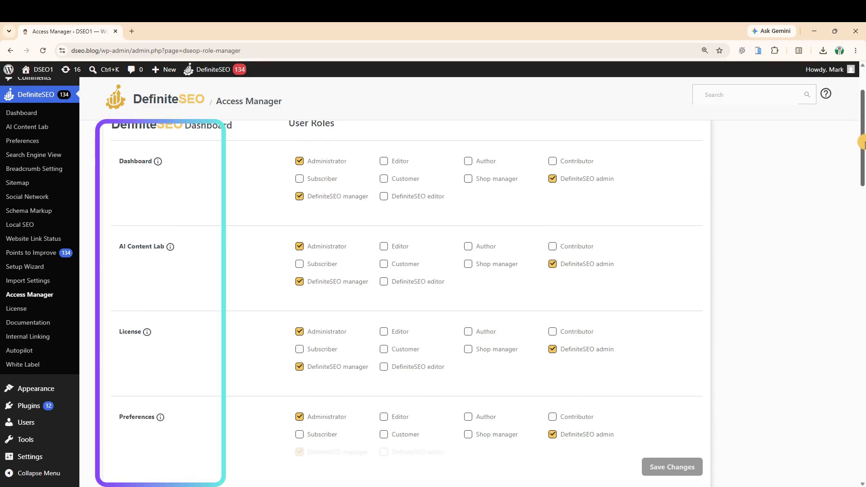
{"action": "left_click_drag", "start_coordinate": [863, 143], "coordinate": [863, 118]}
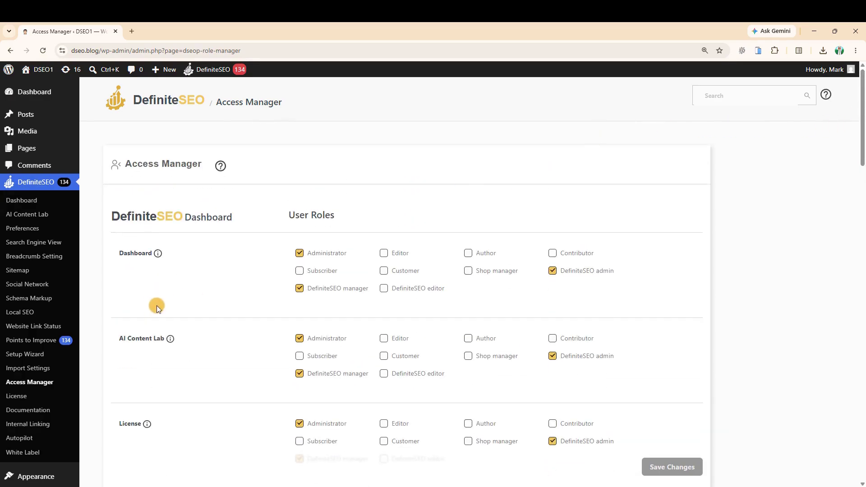
- Go to the installed plugins list and locate the User Role Editor plugin
{"action": "scroll", "coordinate": [71, 310], "scroll_direction": "down", "scroll_amount": 1}
{"action": "scroll", "coordinate": [73, 311], "scroll_direction": "down", "scroll_amount": 3}
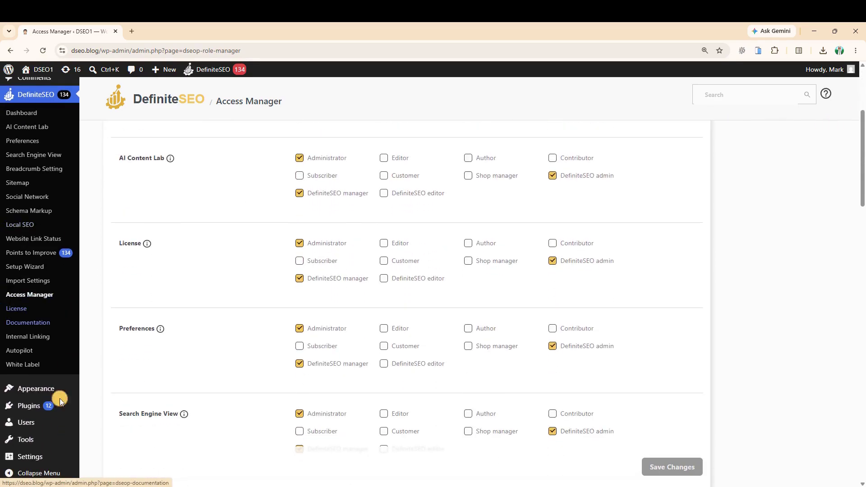
{"action": "mouse_move", "coordinate": [37, 413]}
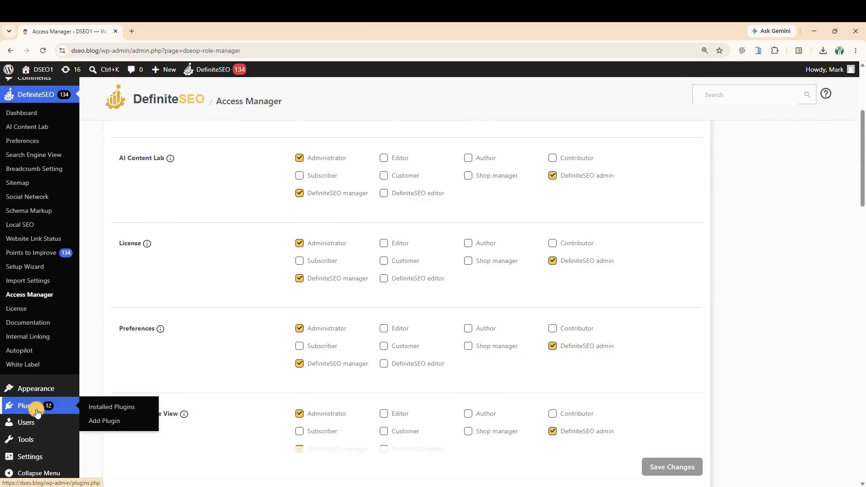
{"action": "left_click", "coordinate": [113, 410]}
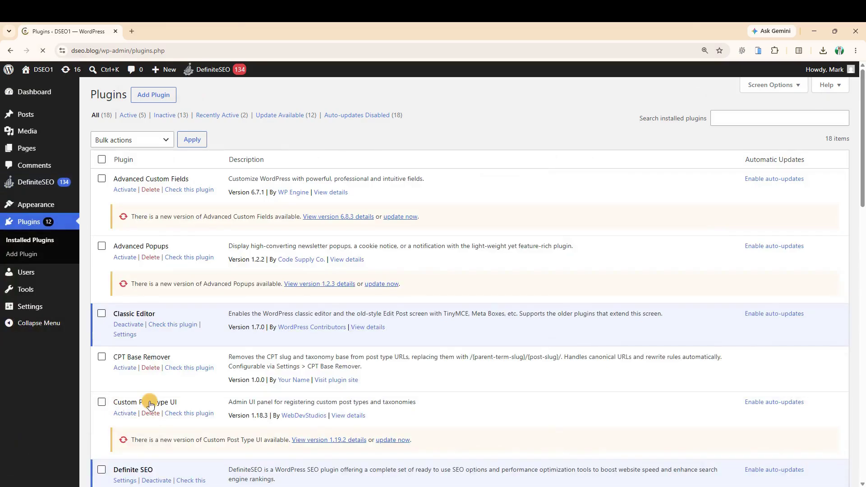
{"action": "scroll", "coordinate": [405, 365], "scroll_direction": "down", "scroll_amount": 5}
{"action": "scroll", "coordinate": [405, 363], "scroll_direction": "down", "scroll_amount": 10}
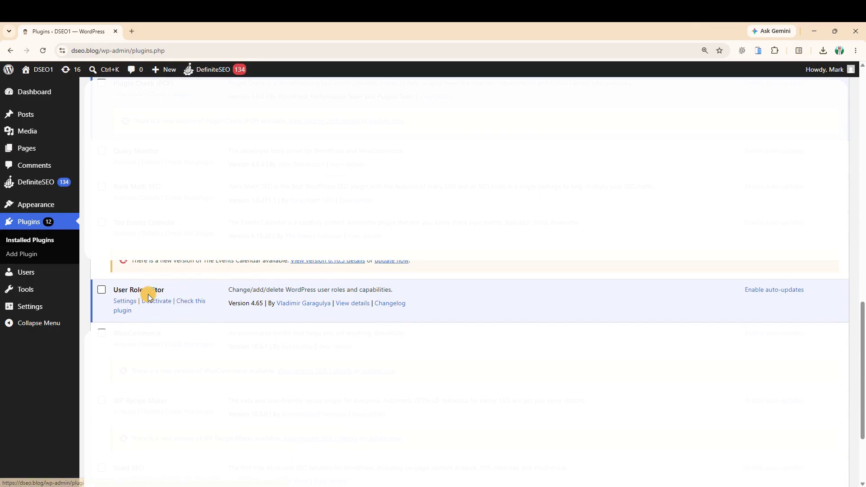
- Open the User Role Editor page and look through its capability list
{"action": "mouse_move", "coordinate": [46, 274]}
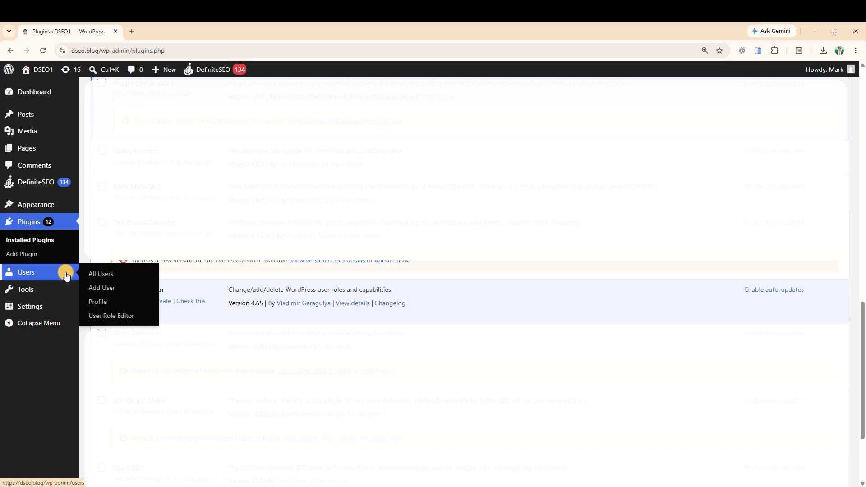
{"action": "left_click", "coordinate": [114, 316]}
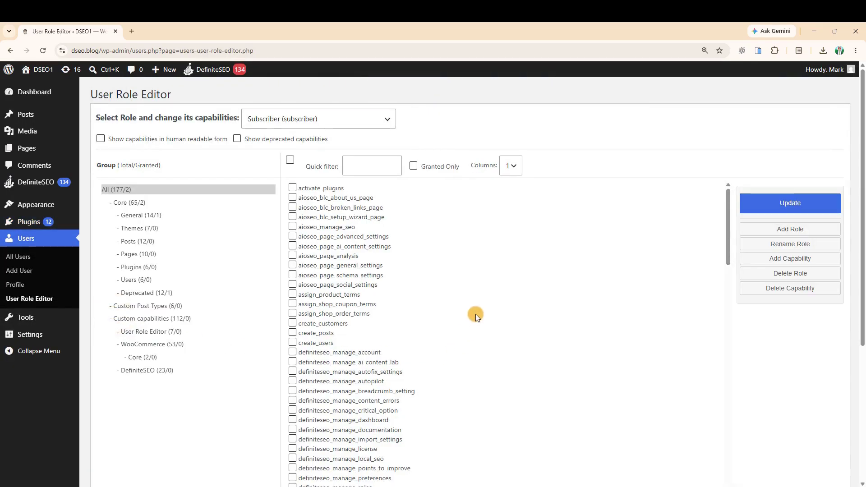
{"action": "scroll", "coordinate": [475, 314], "scroll_direction": "down", "scroll_amount": 4}
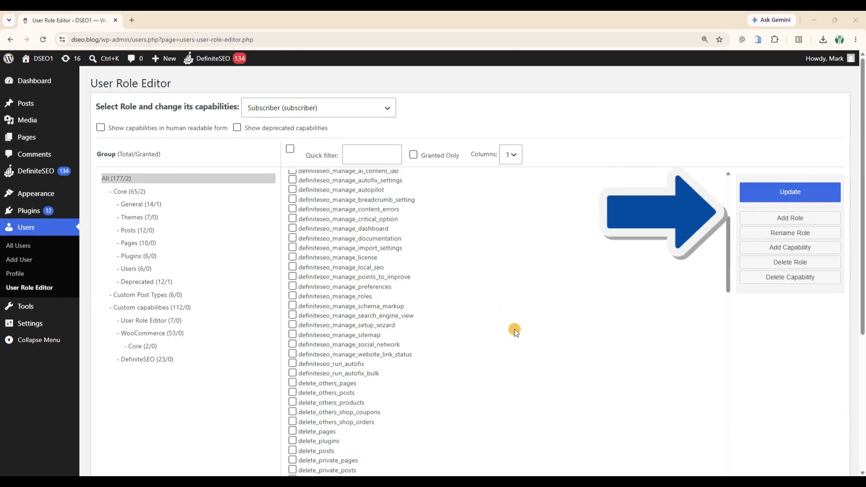
- Add a user role with ID seo and display name SEO Executive, copied from None, and check it in the role list
{"action": "left_click", "coordinate": [774, 218]}
{"action": "left_click", "coordinate": [449, 232]}
{"action": "type", "text": "s"}
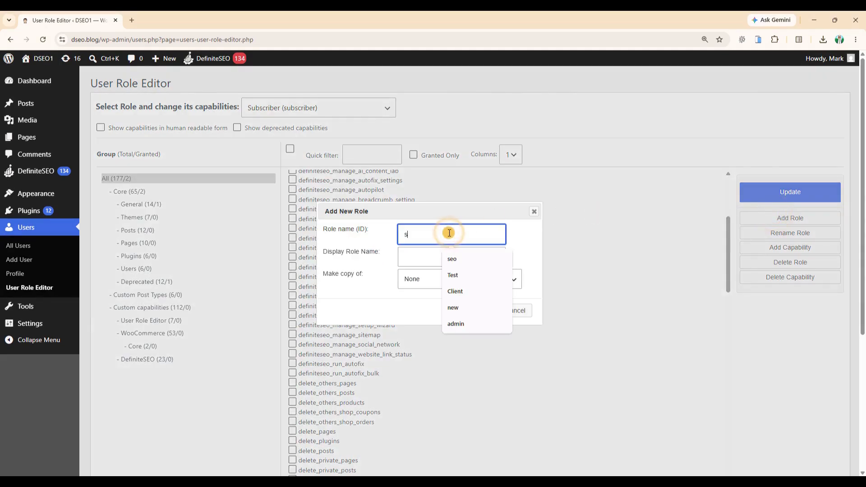
{"action": "type", "text": "eo"}
{"action": "left_click", "coordinate": [455, 256]}
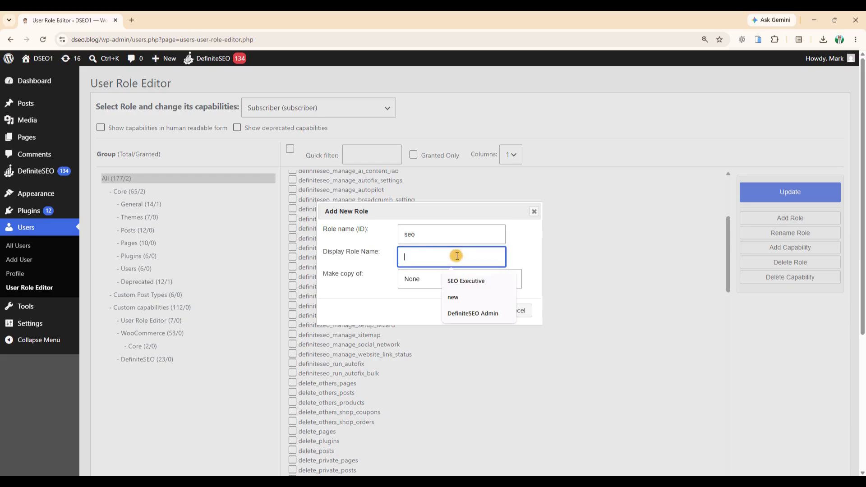
{"action": "left_click", "coordinate": [456, 280]}
{"action": "left_click", "coordinate": [440, 280]}
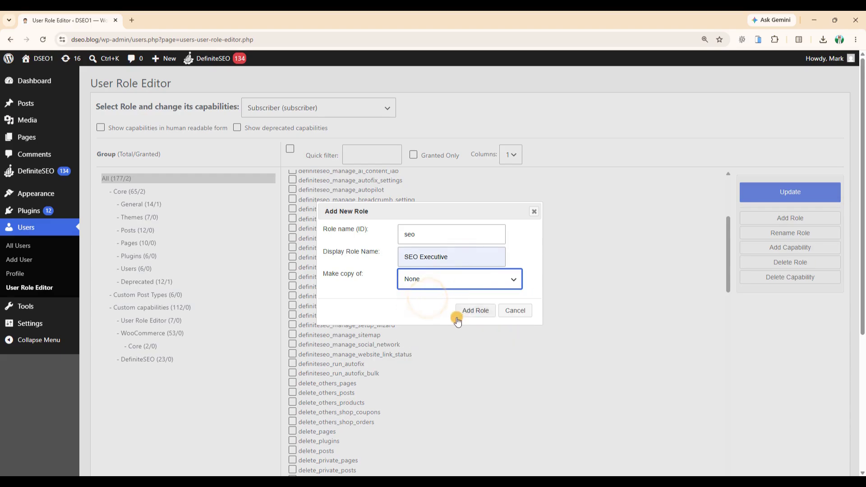
{"action": "left_click", "coordinate": [469, 311]}
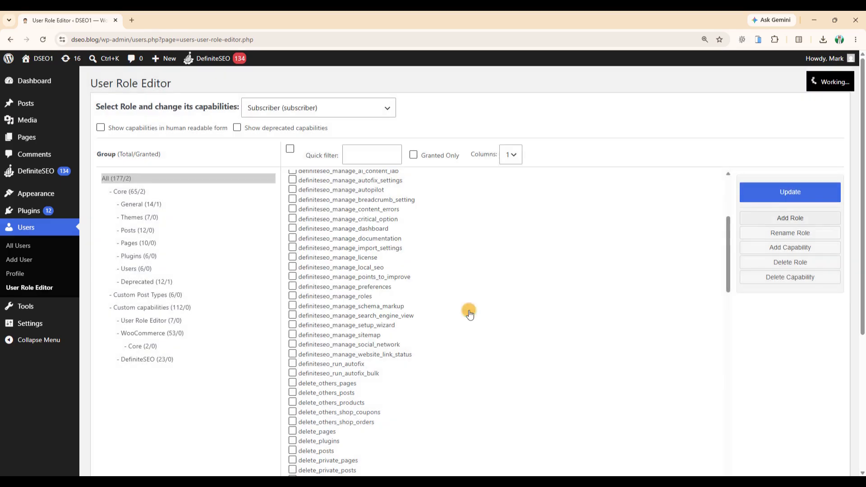
{"action": "left_click", "coordinate": [328, 108]}
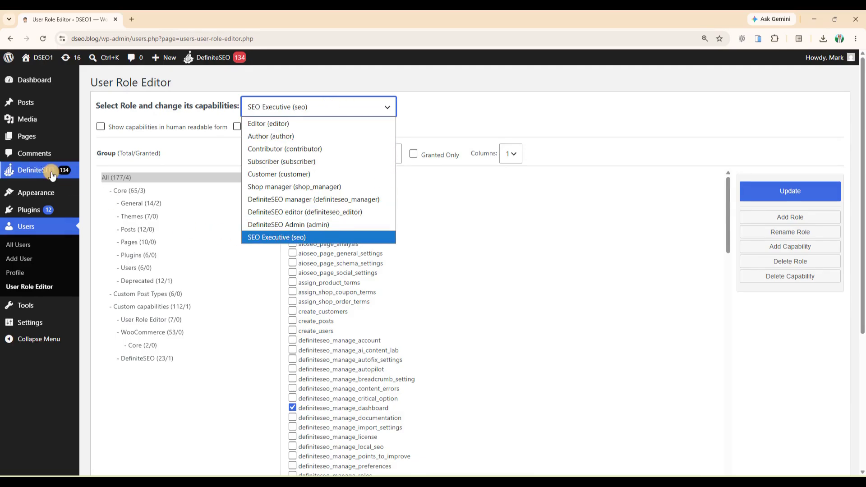
- Grant the SEO Executive role access to the Sitemap feature in the DefiniteSEO Access Manager
{"action": "mouse_move", "coordinate": [52, 176]}
{"action": "left_click", "coordinate": [114, 364]}
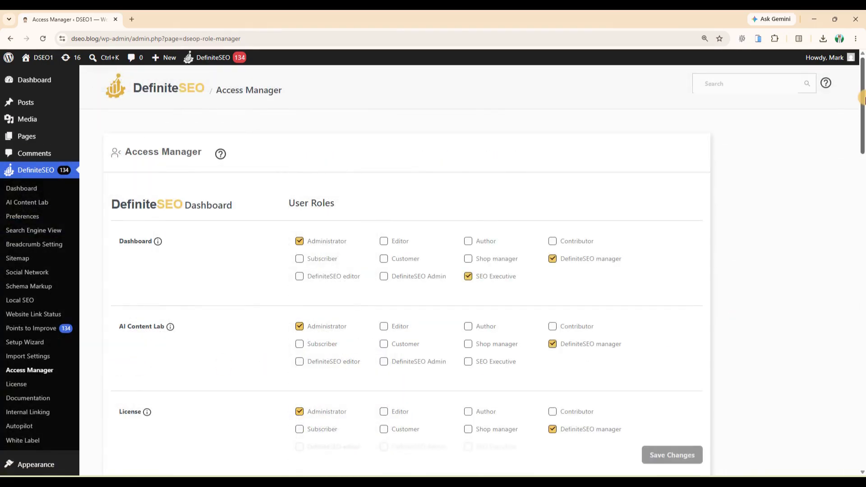
{"action": "left_click_drag", "start_coordinate": [863, 98], "coordinate": [852, 229]}
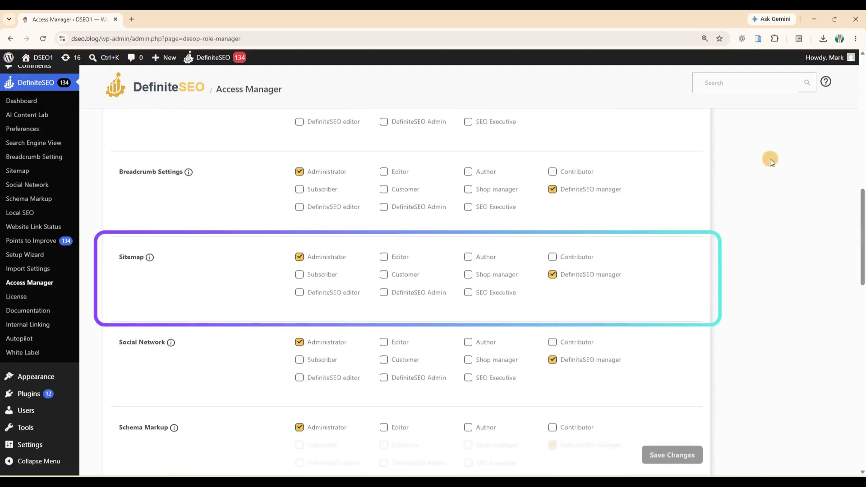
{"action": "left_click", "coordinate": [468, 293]}
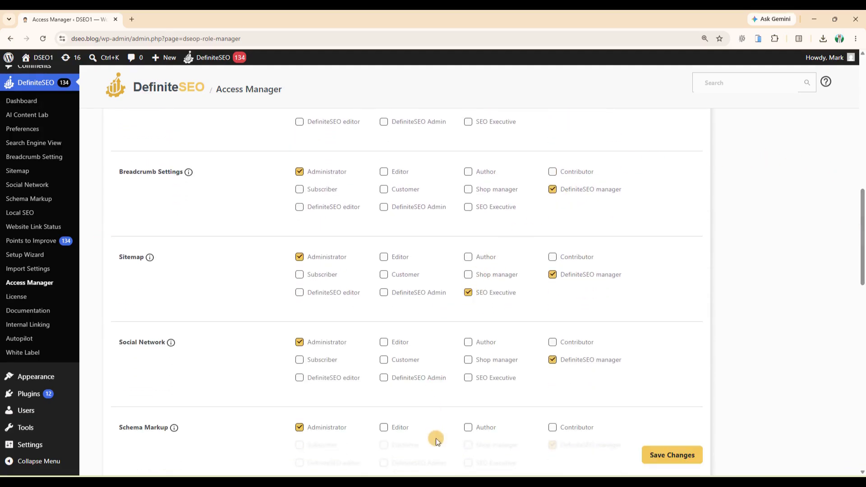
- Grant the SEO Executive role access to Search Engine View and save the Access Manager changes
{"action": "scroll", "coordinate": [436, 437], "scroll_direction": "down", "scroll_amount": 2}
{"action": "scroll", "coordinate": [574, 333], "scroll_direction": "up", "scroll_amount": 7}
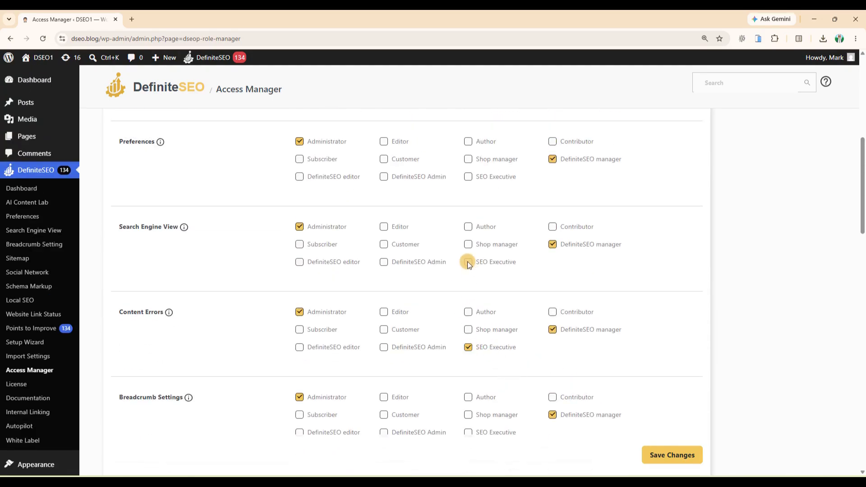
{"action": "scroll", "coordinate": [663, 414], "scroll_direction": "down", "scroll_amount": 10}
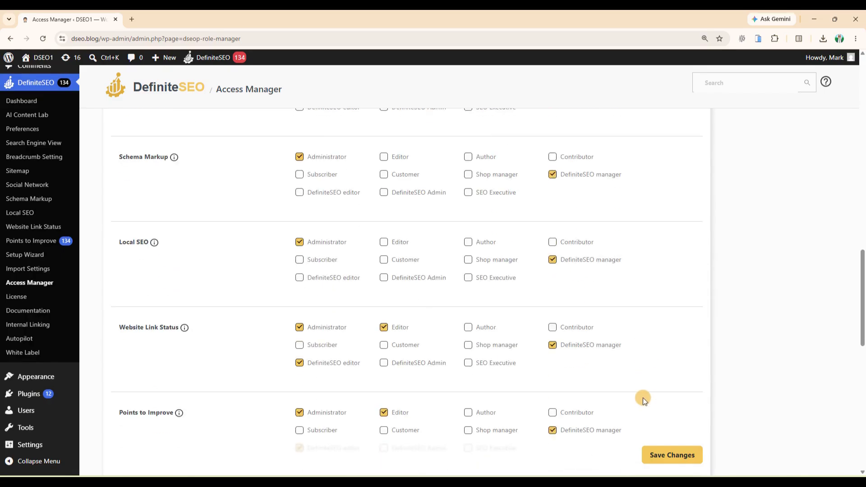
{"action": "scroll", "coordinate": [643, 397], "scroll_direction": "down", "scroll_amount": 4}
{"action": "scroll", "coordinate": [642, 400], "scroll_direction": "down", "scroll_amount": 5}
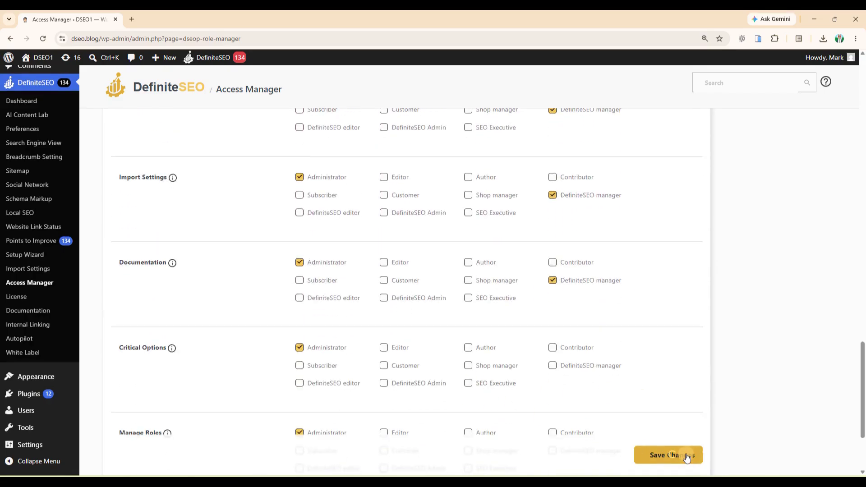
{"action": "scroll", "coordinate": [863, 412], "scroll_direction": "up", "scroll_amount": 1}
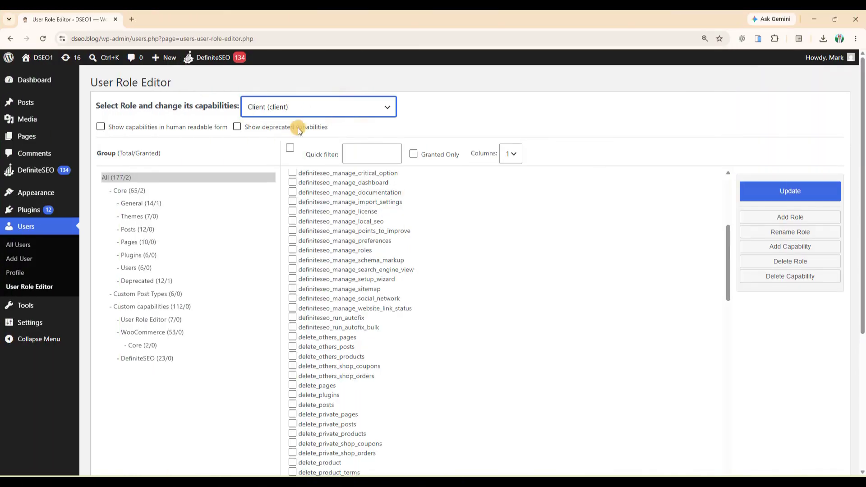
- Return to the DefiniteSEO Access Manager and grant the Client role access to Search Engine View
{"action": "mouse_move", "coordinate": [67, 169]}
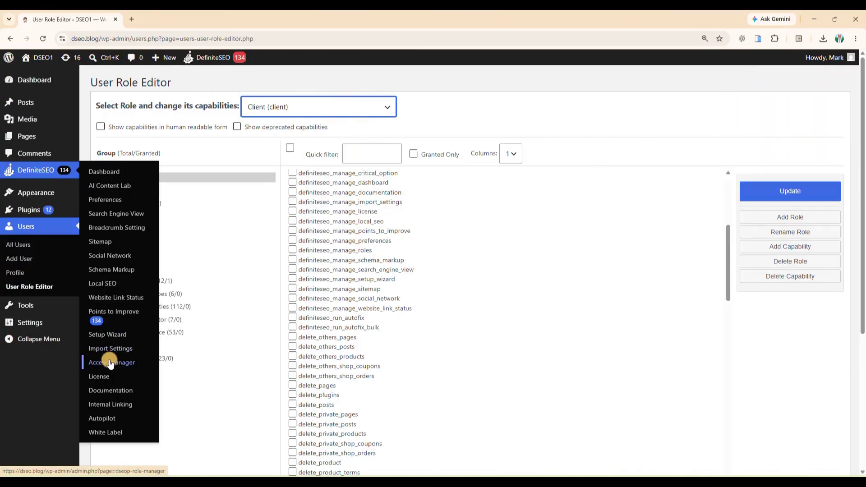
{"action": "scroll", "coordinate": [654, 221], "scroll_direction": "down", "scroll_amount": 2}
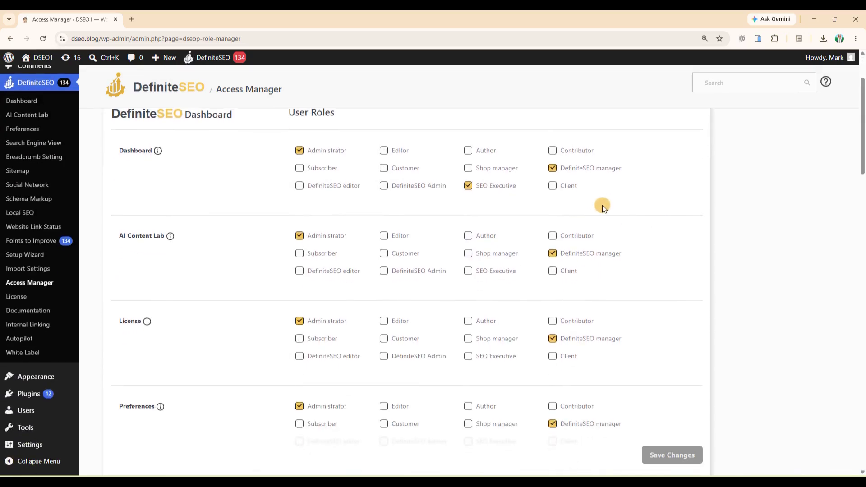
{"action": "scroll", "coordinate": [603, 206], "scroll_direction": "down", "scroll_amount": 4}
{"action": "scroll", "coordinate": [603, 206], "scroll_direction": "down", "scroll_amount": 3}
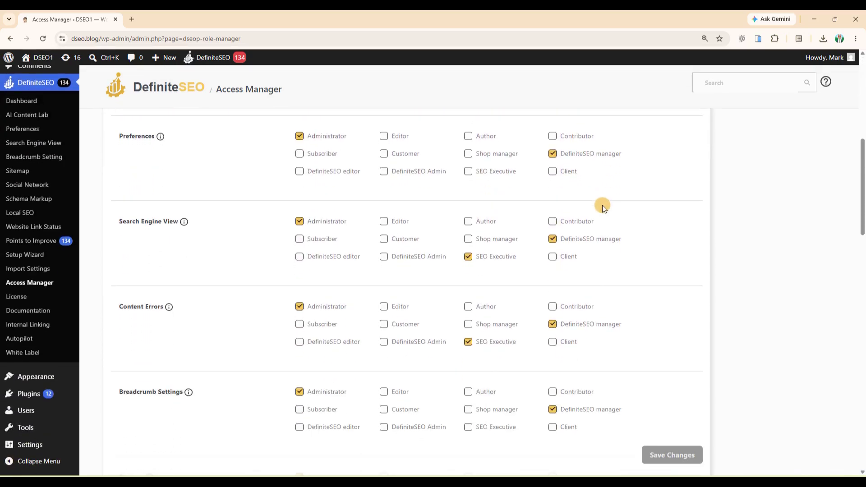
{"action": "scroll", "coordinate": [604, 207], "scroll_direction": "down", "scroll_amount": 2}
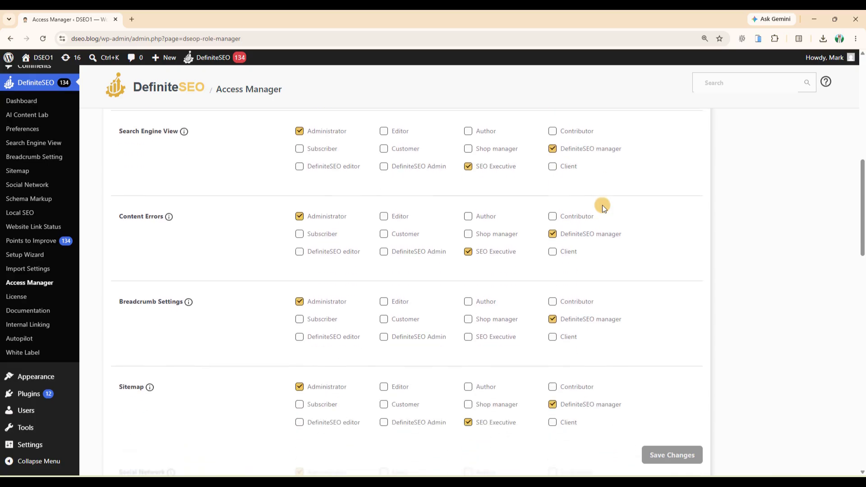
{"action": "left_click", "coordinate": [552, 166]}
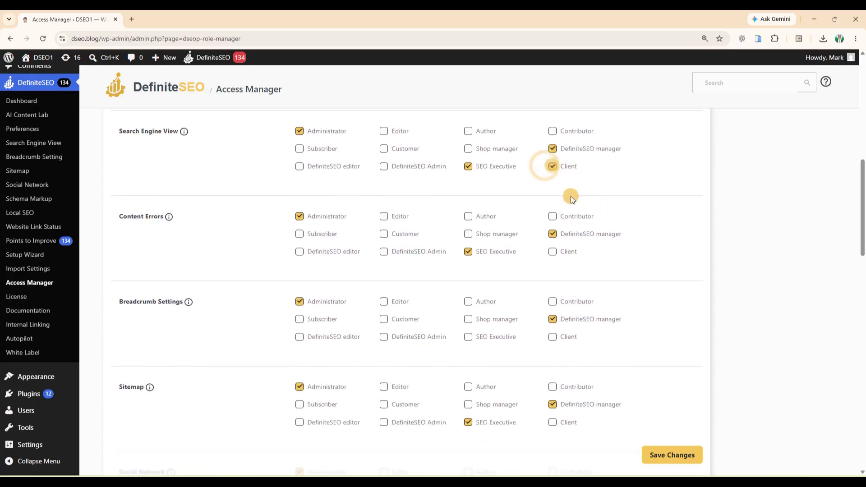
- Grant the Client role access to Documentation and save the Access Manager changes
{"action": "scroll", "coordinate": [593, 263], "scroll_direction": "down", "scroll_amount": 10}
{"action": "scroll", "coordinate": [592, 264], "scroll_direction": "down", "scroll_amount": 3}
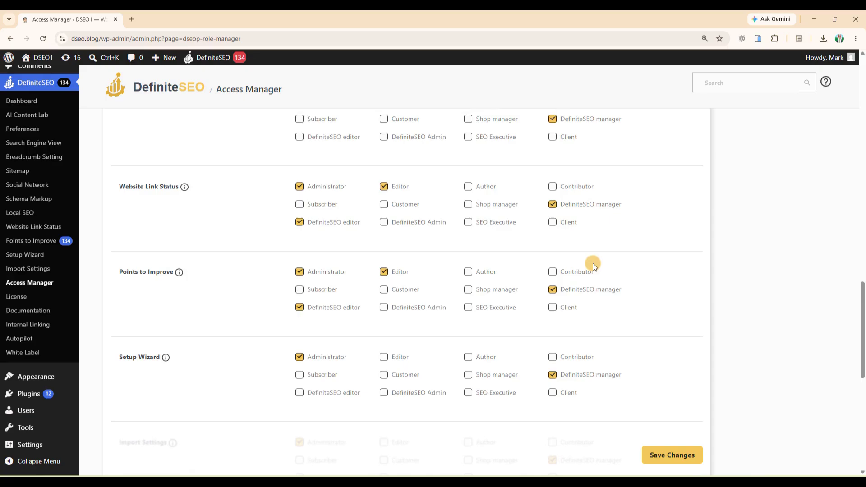
{"action": "scroll", "coordinate": [554, 309], "scroll_direction": "down", "scroll_amount": 7}
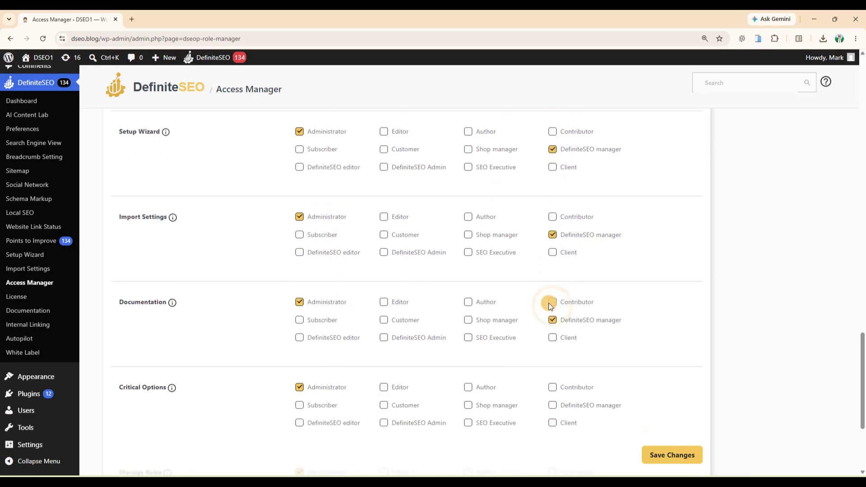
{"action": "left_click", "coordinate": [553, 248]}
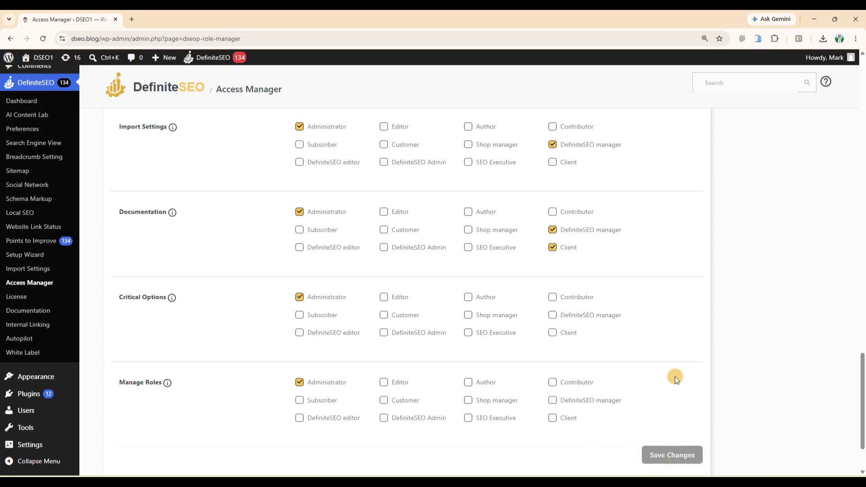
- Review the feature access assigned to the SEO Executive and Client roles throughout the Access Manager
{"action": "scroll", "coordinate": [675, 377], "scroll_direction": "up", "scroll_amount": 6}
{"action": "scroll", "coordinate": [675, 376], "scroll_direction": "up", "scroll_amount": 10}
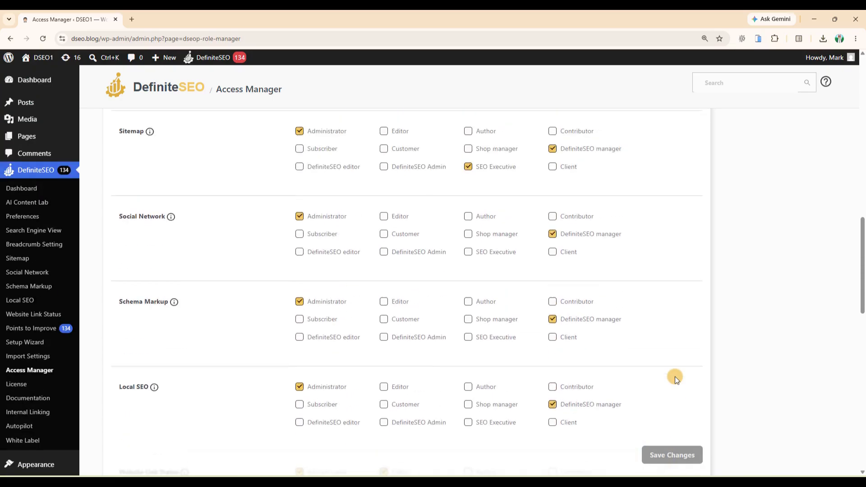
{"action": "scroll", "coordinate": [835, 285], "scroll_direction": "up", "scroll_amount": 8}
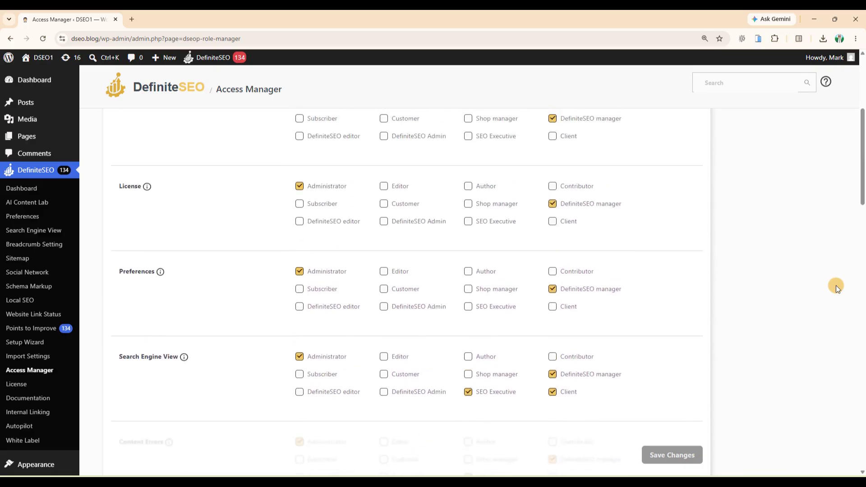
{"action": "scroll", "coordinate": [836, 285], "scroll_direction": "up", "scroll_amount": 3}
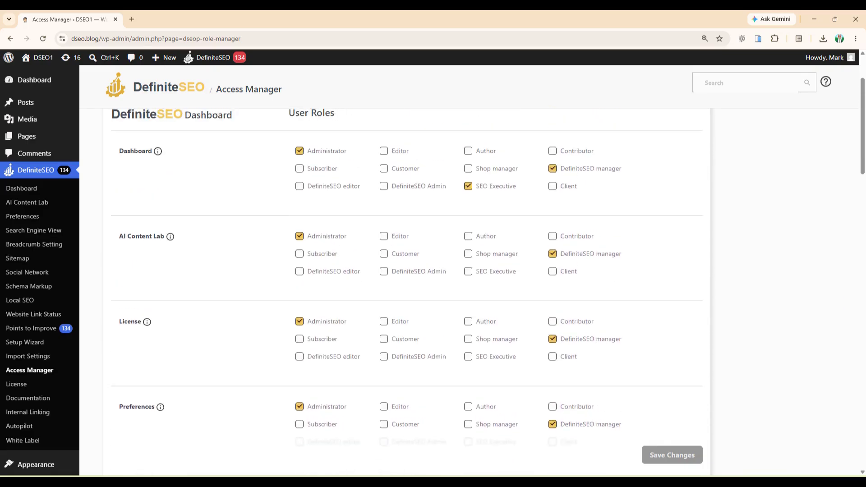
{"action": "left_click_drag", "start_coordinate": [862, 147], "coordinate": [863, 215]}
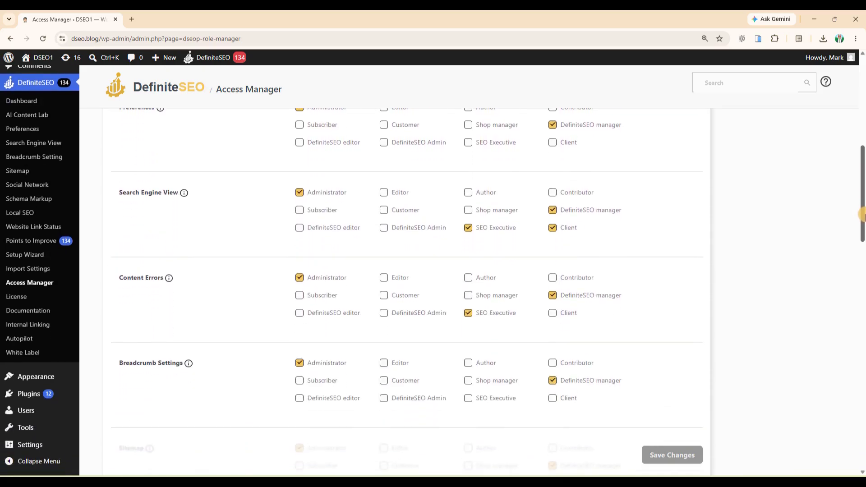